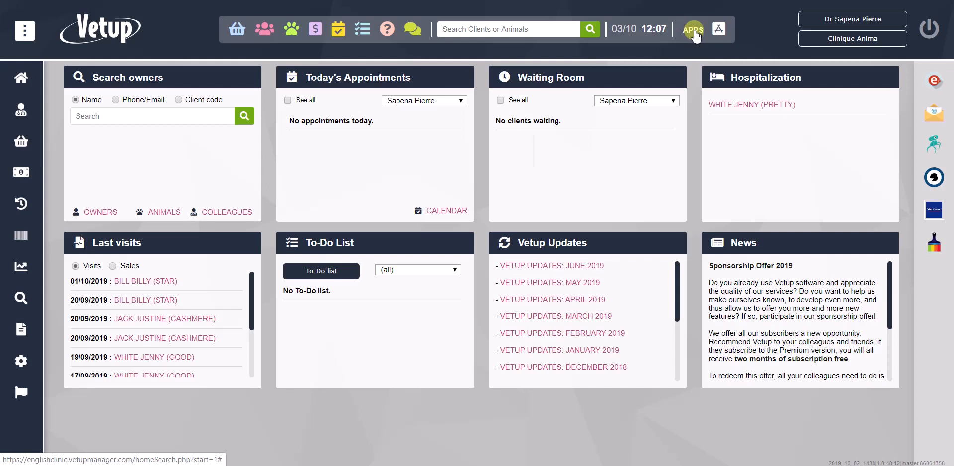
# Open the Newsletter app and save its settings with the existing default sender email address for campaigns.
pyautogui.click(694, 31)
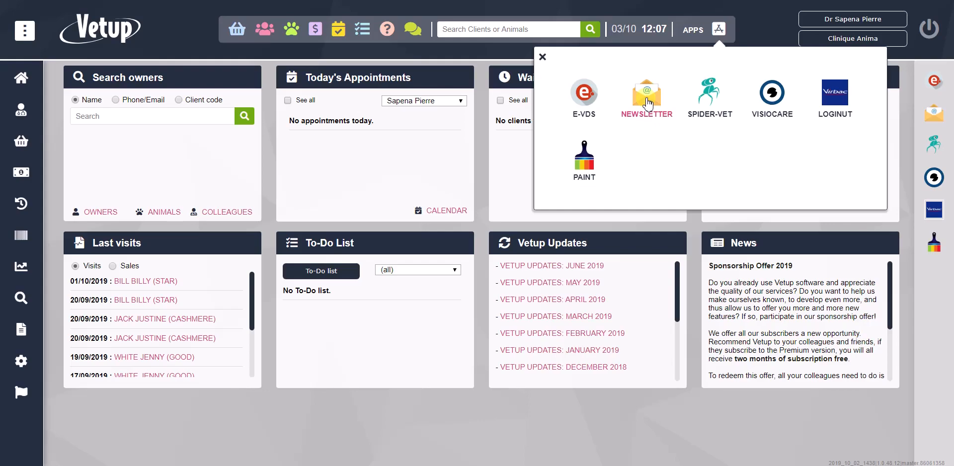
pyautogui.click(646, 99)
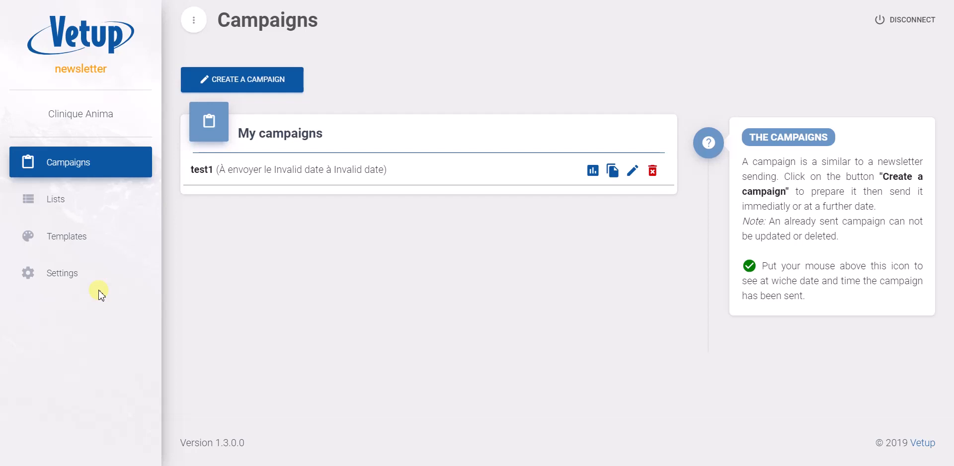
pyautogui.click(47, 281)
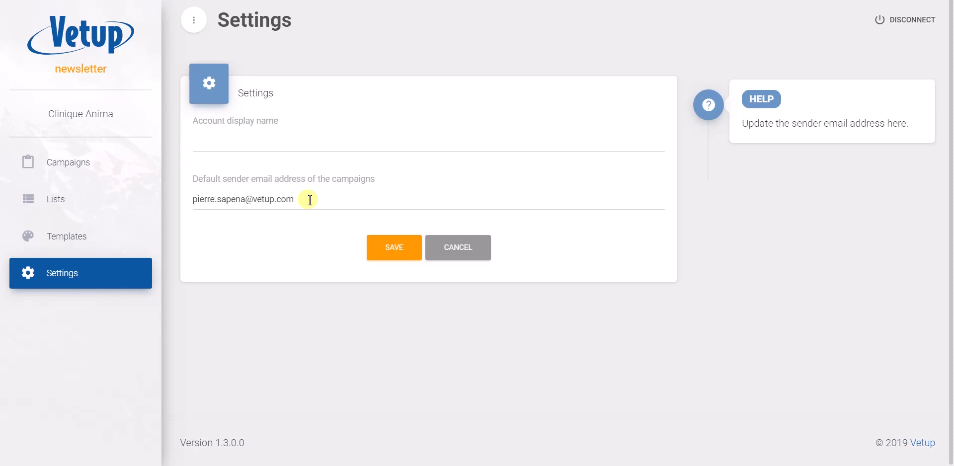
pyautogui.click(389, 247)
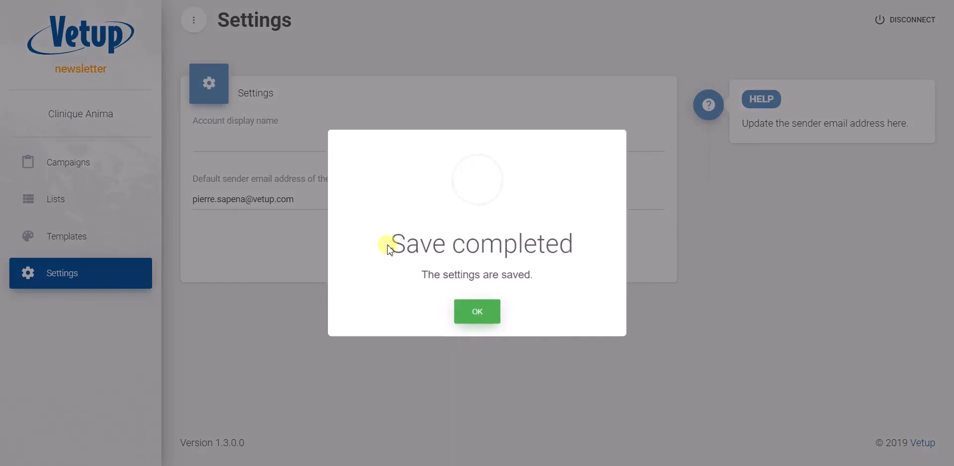
pyautogui.click(485, 318)
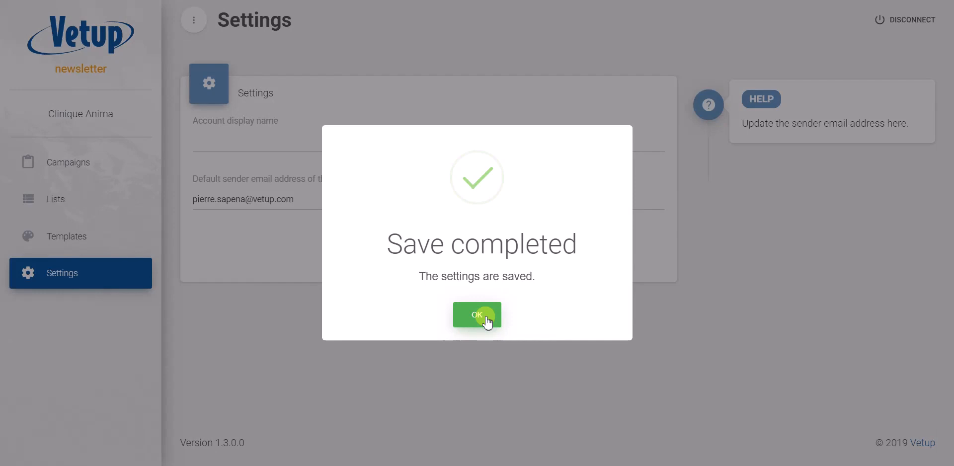
pyautogui.click(485, 319)
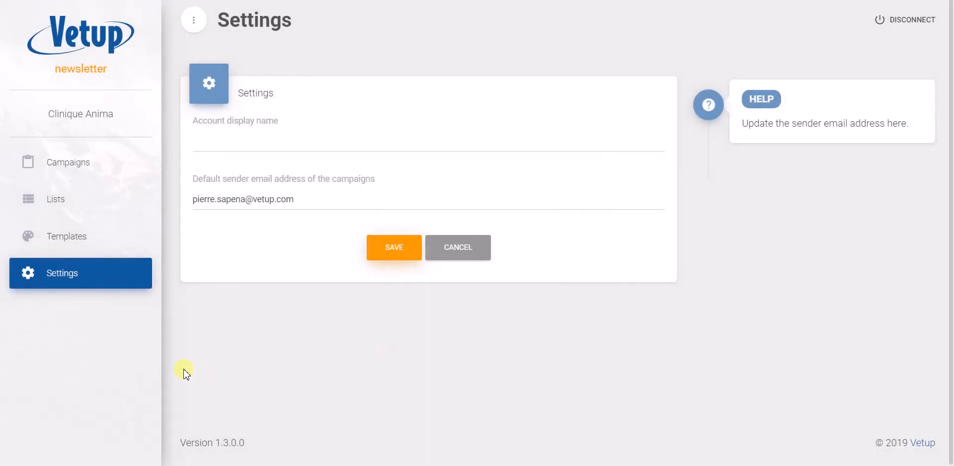
# Review the subscribers of the contact lists "list 1" and "list 2", returning to the lists overview.
pyautogui.click(56, 199)
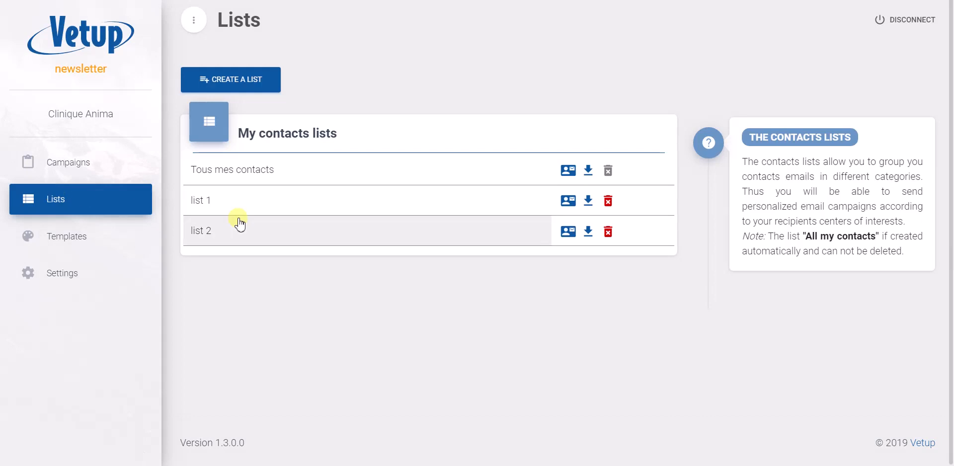
pyautogui.click(266, 204)
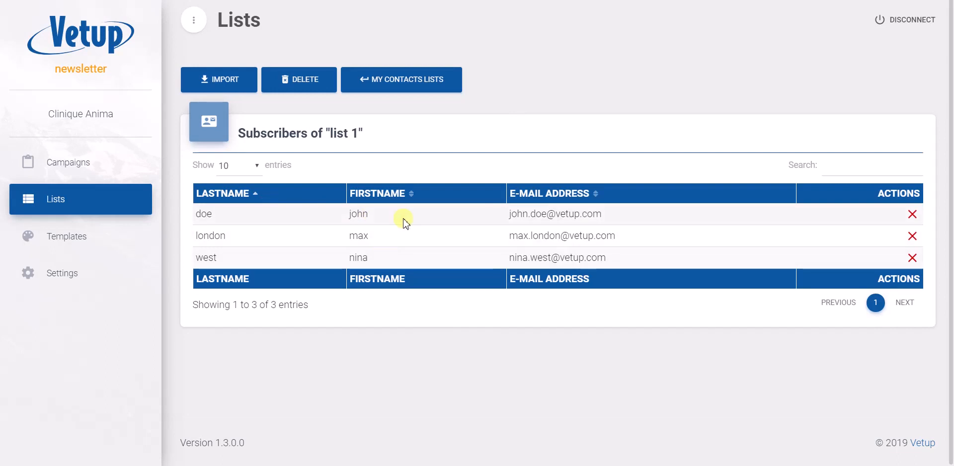
pyautogui.click(380, 95)
pyautogui.click(273, 237)
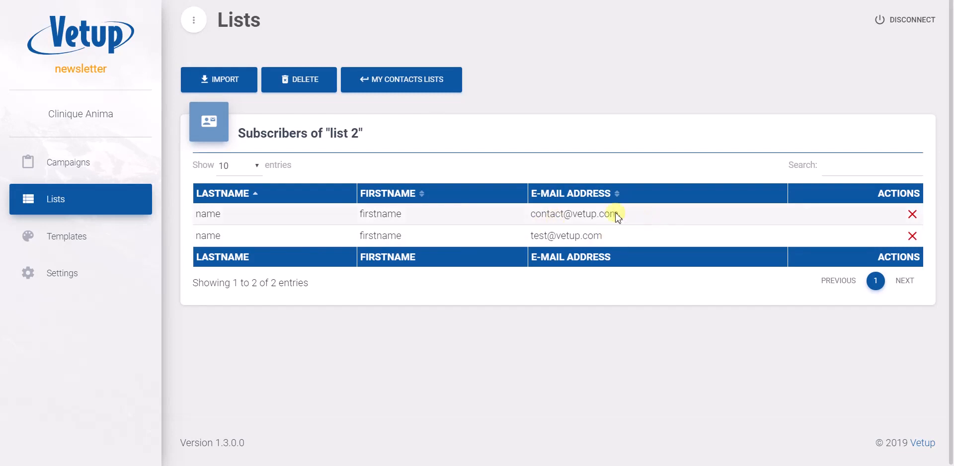
pyautogui.click(385, 79)
# Create a new contact list labelled "list 3" and save it.
pyautogui.click(198, 80)
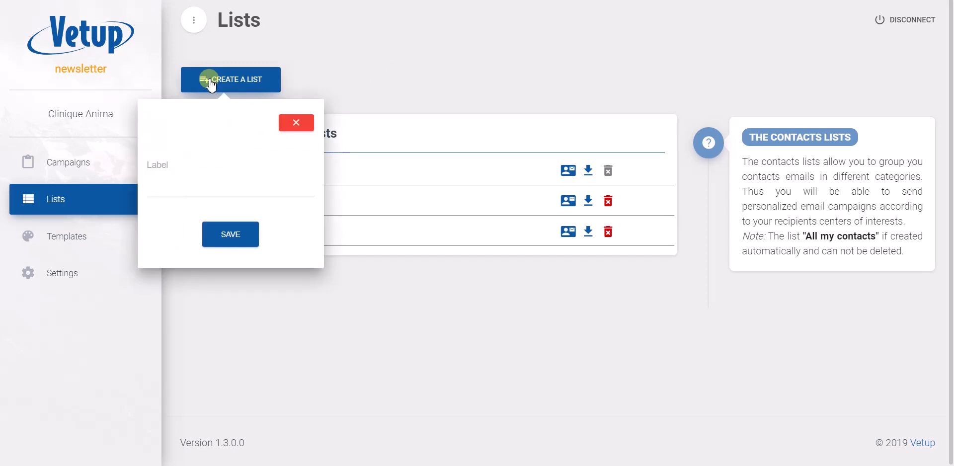
pyautogui.click(172, 193)
pyautogui.write('list 3')
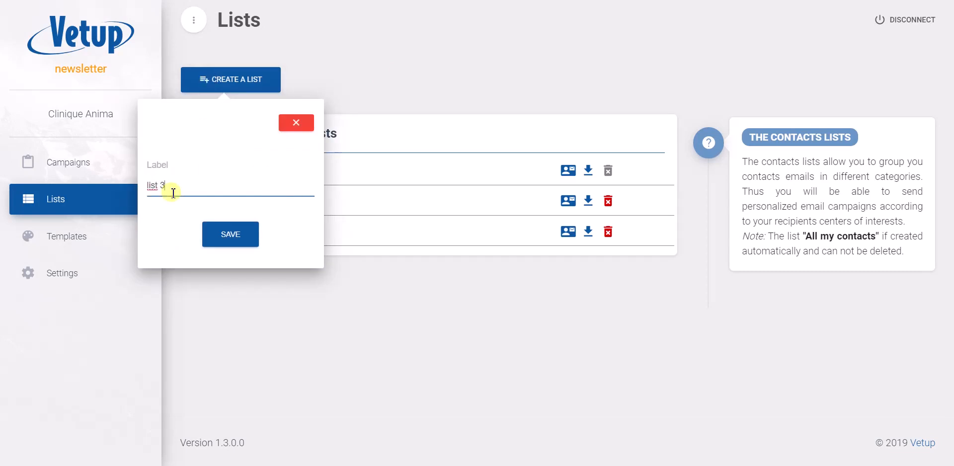
pyautogui.click(238, 233)
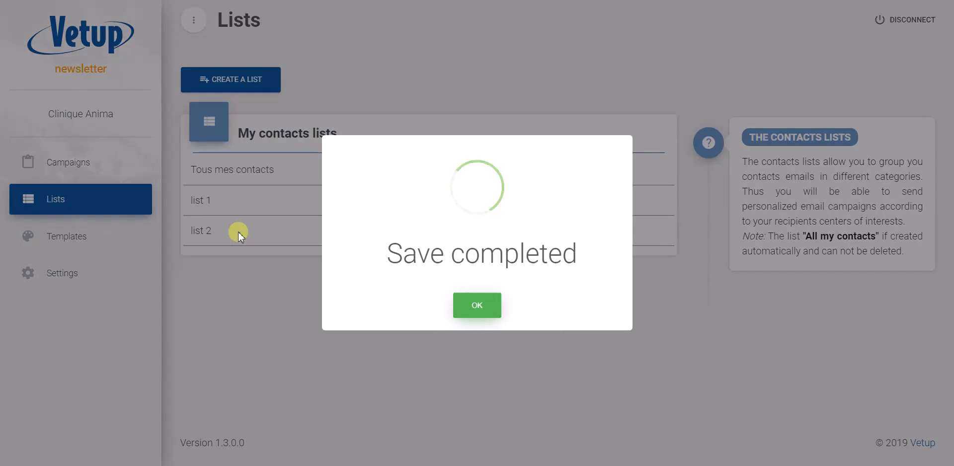
pyautogui.click(484, 310)
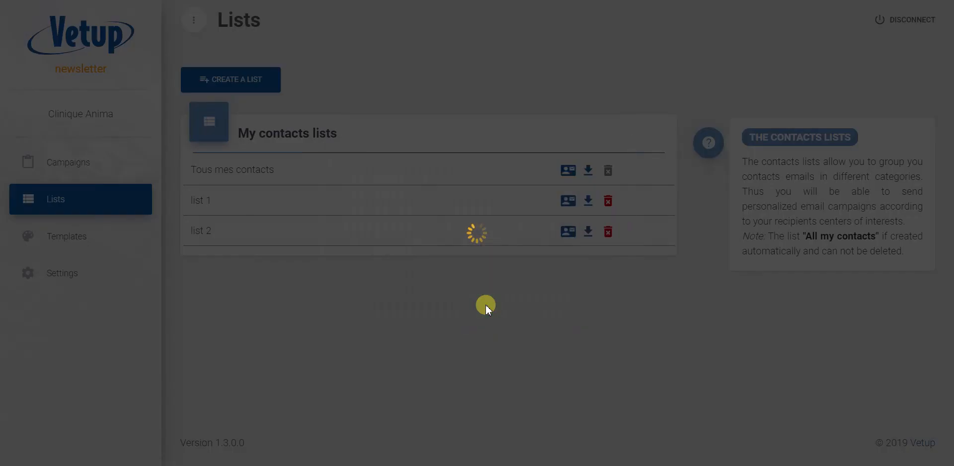
# Import the copied contact email address into "list 3".
pyautogui.click(478, 263)
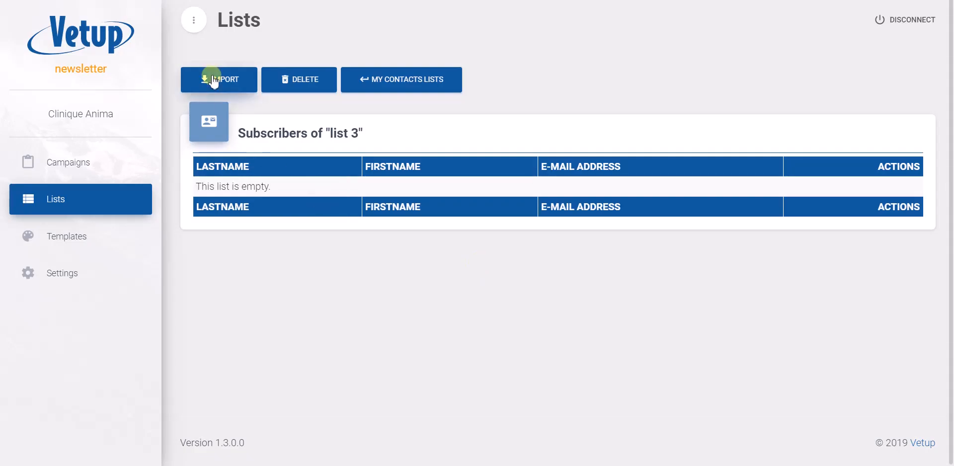
pyautogui.click(213, 80)
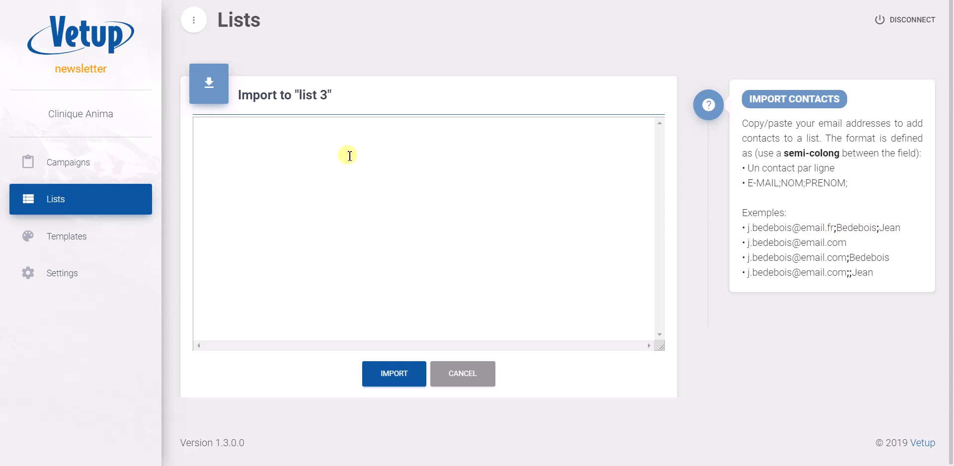
pyautogui.hotkey('ctrl', 'v')
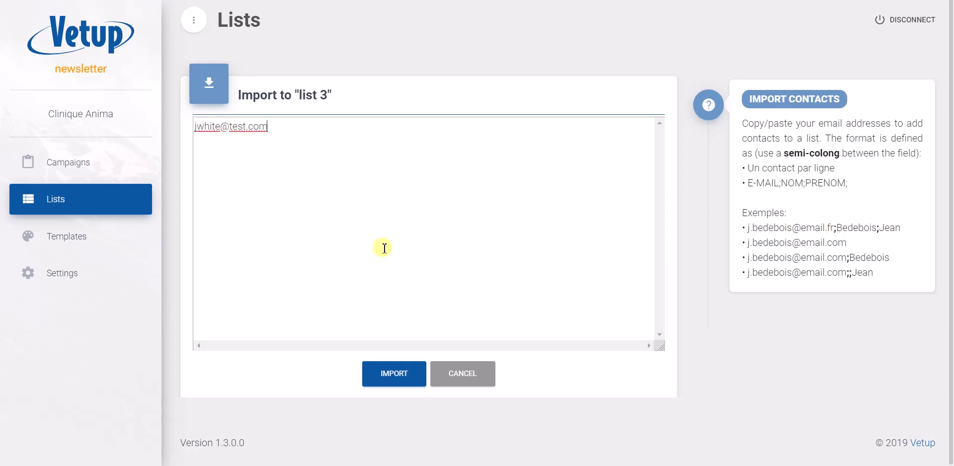
pyautogui.click(392, 372)
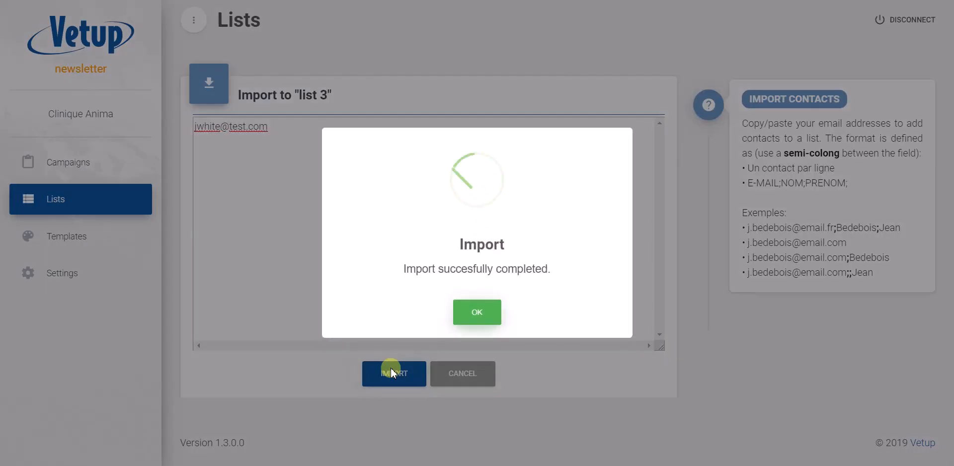
pyautogui.click(477, 313)
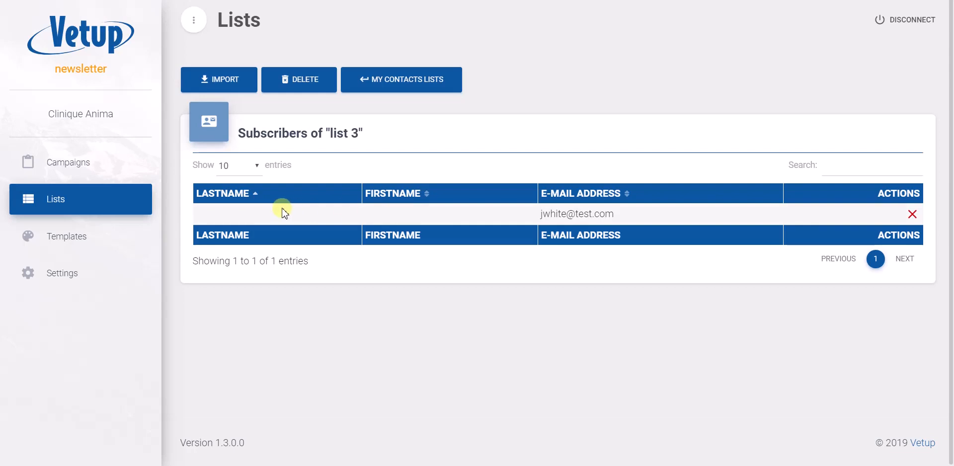
# Return to the contact lists and view the subscribers of "Tous mes contacts".
pyautogui.click(390, 81)
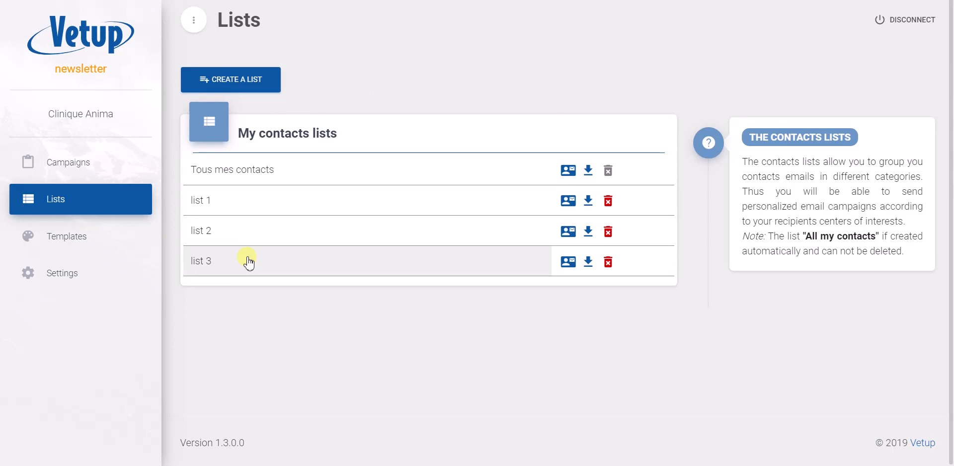
pyautogui.click(297, 170)
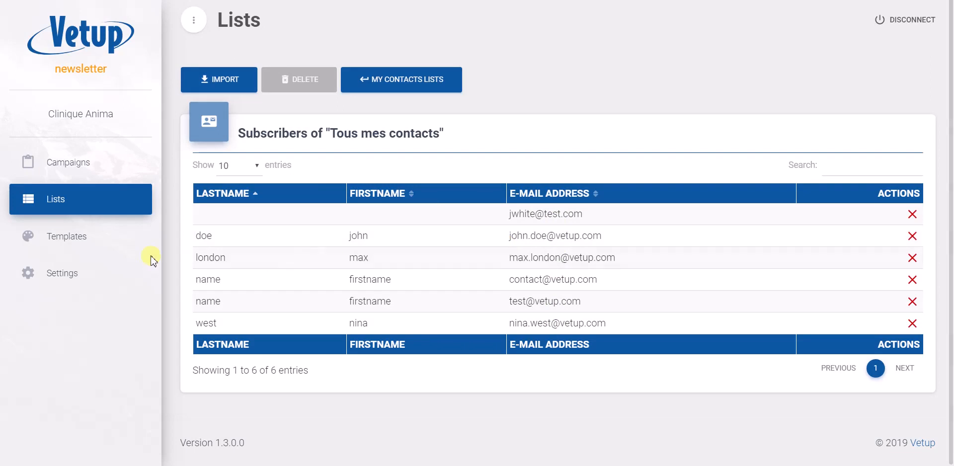
# Start a new basic-mode newsletter template and label it "test2".
pyautogui.click(66, 247)
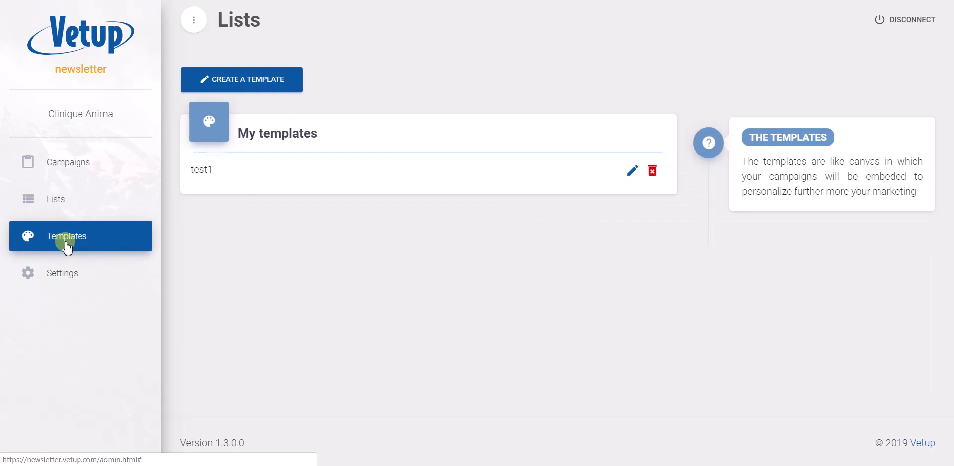
pyautogui.click(232, 79)
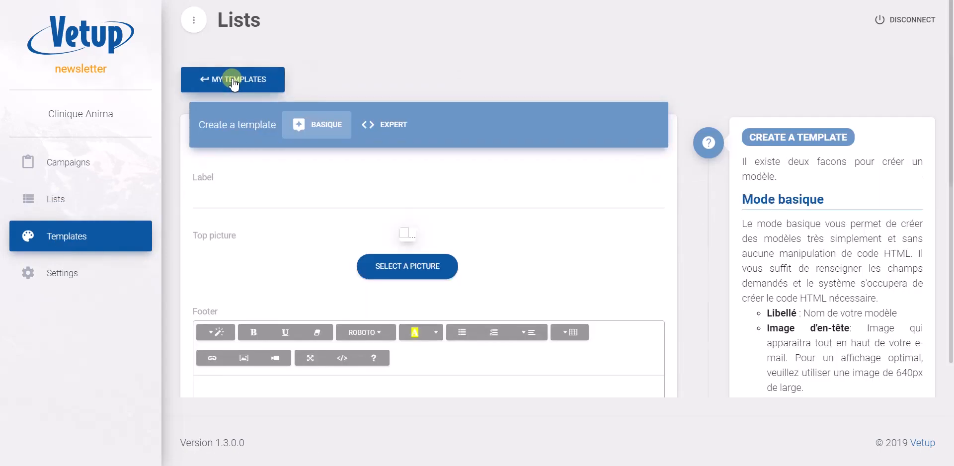
pyautogui.click(227, 194)
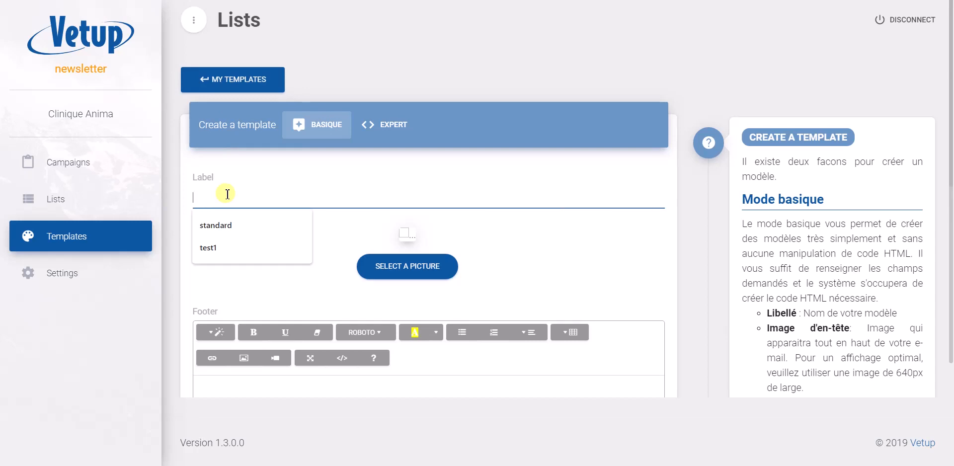
pyautogui.write('t2')
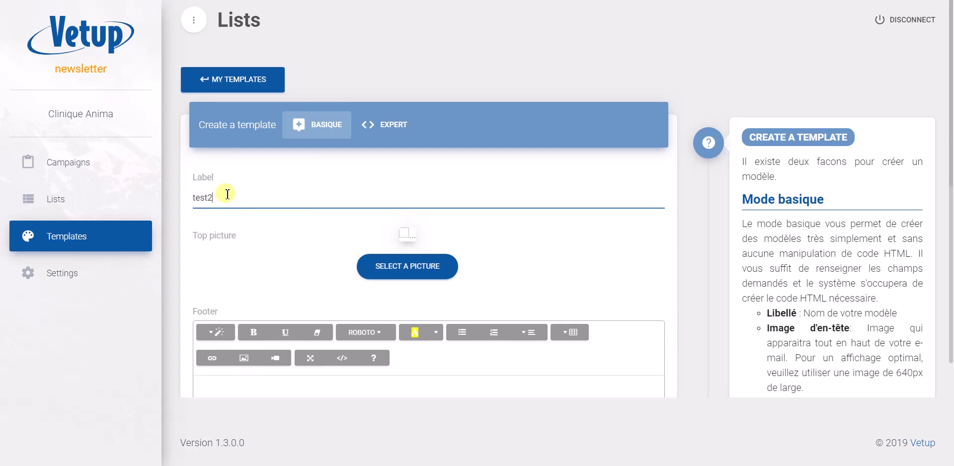
# Set the template's top picture to the file logo-vma.png.
pyautogui.click(393, 269)
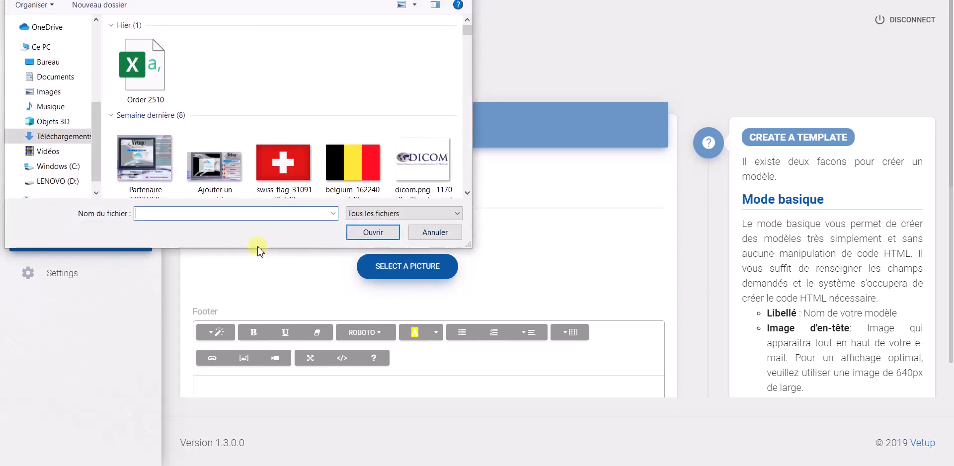
pyautogui.write('log')
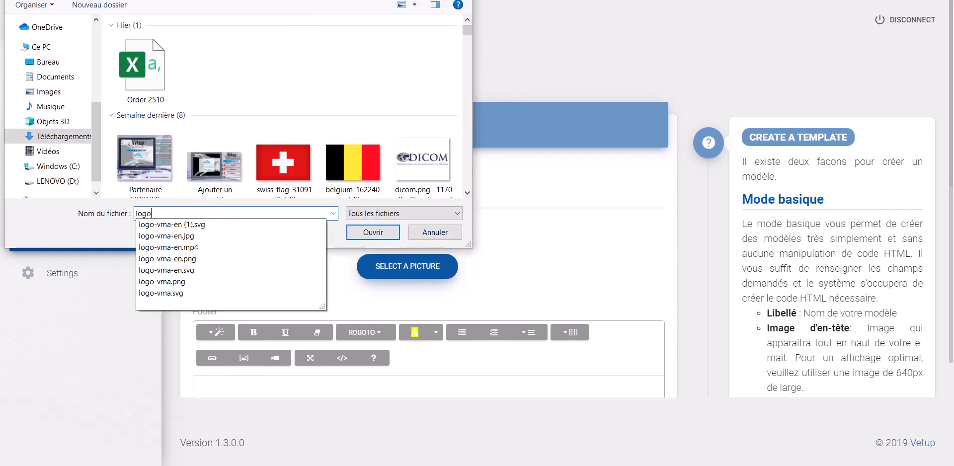
pyautogui.write('o')
pyautogui.click(188, 281)
pyautogui.click(374, 232)
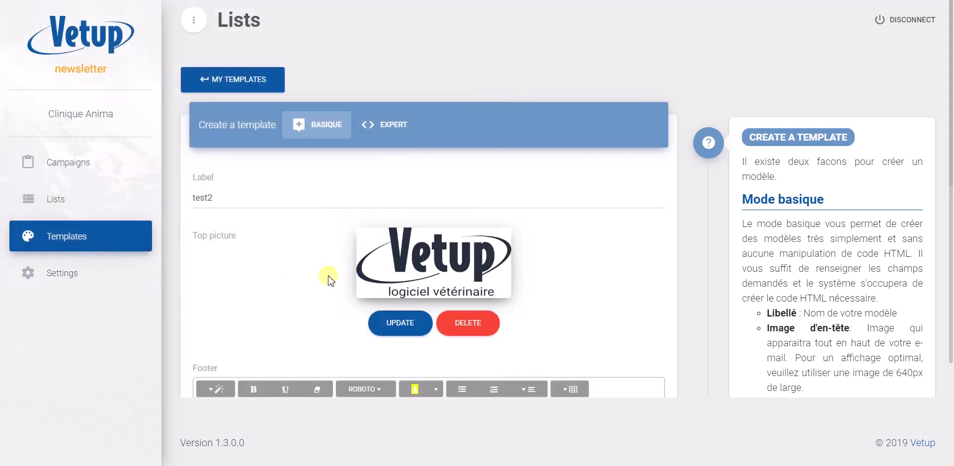
# Write the template footer as "clinic's name" and "email address" on two separate lines, and save the template.
pyautogui.scroll(-2, 328, 279)
pyautogui.click(241, 329)
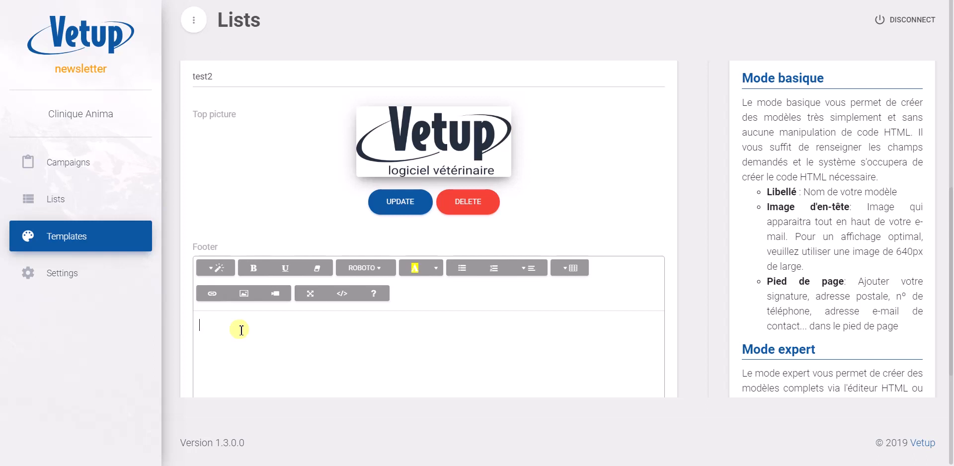
pyautogui.write("clinic's name ema")
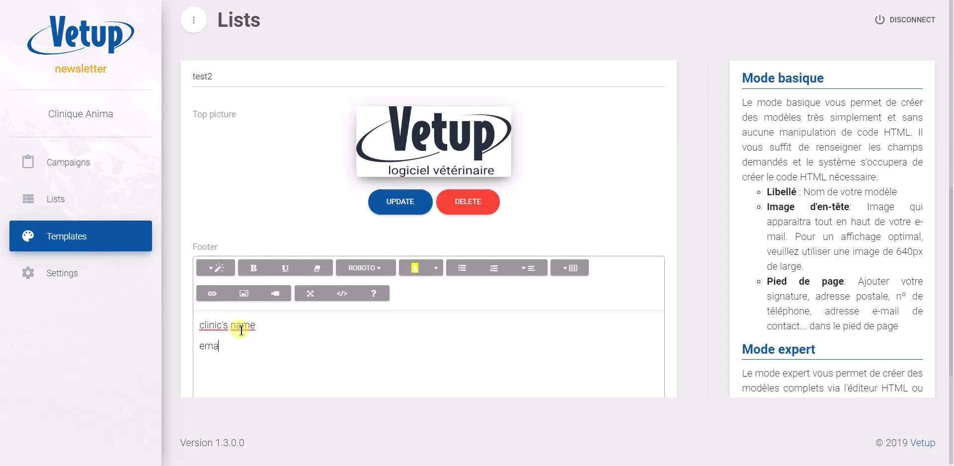
pyautogui.write('il address')
pyautogui.scroll(-3, 283, 199)
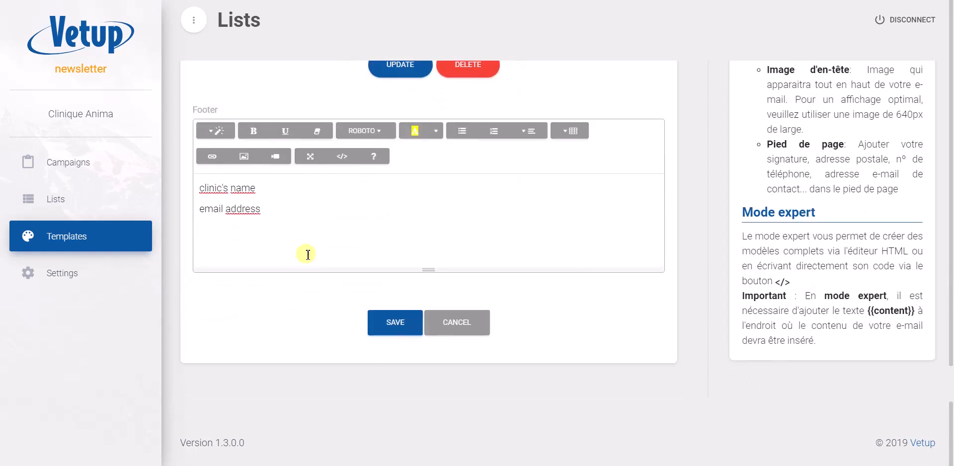
pyautogui.click(378, 322)
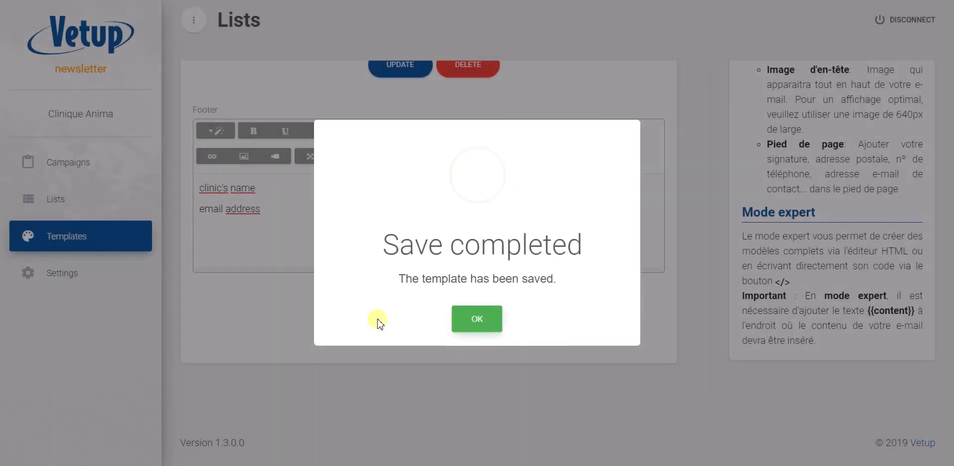
pyautogui.click(476, 318)
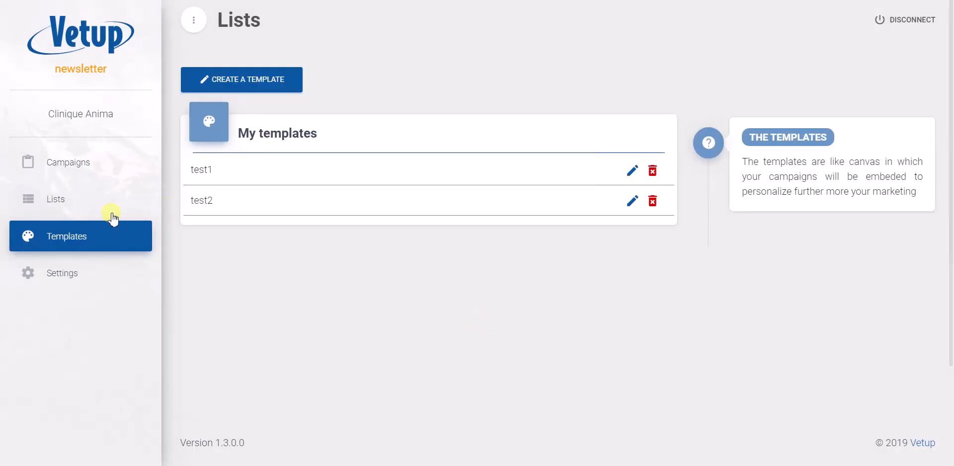
# Start a new campaign and set its subject to "vaccination".
pyautogui.click(65, 173)
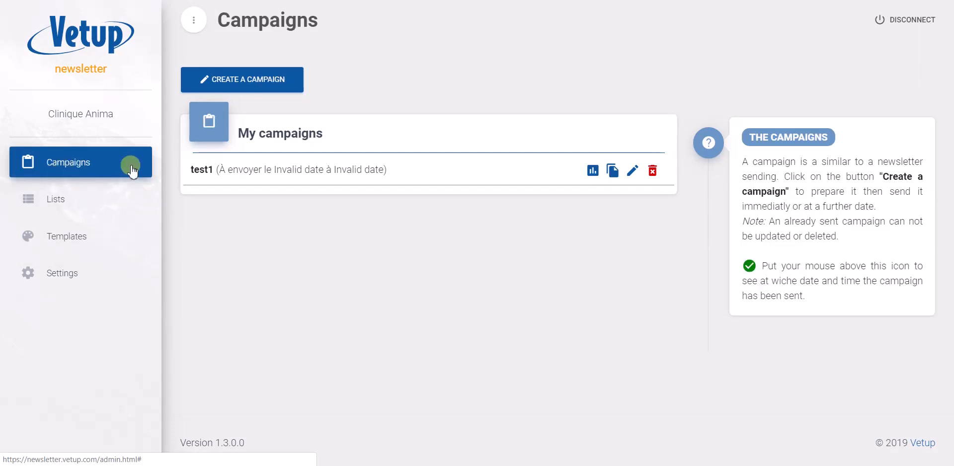
pyautogui.click(249, 80)
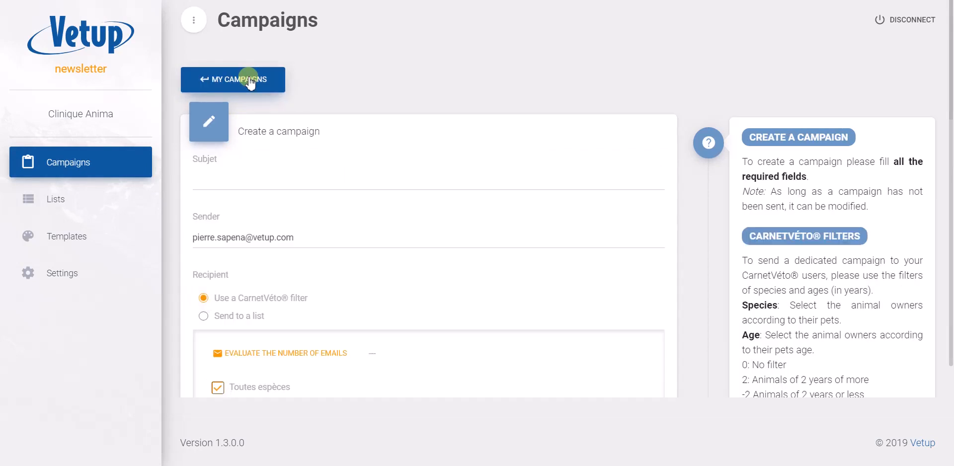
pyautogui.click(230, 179)
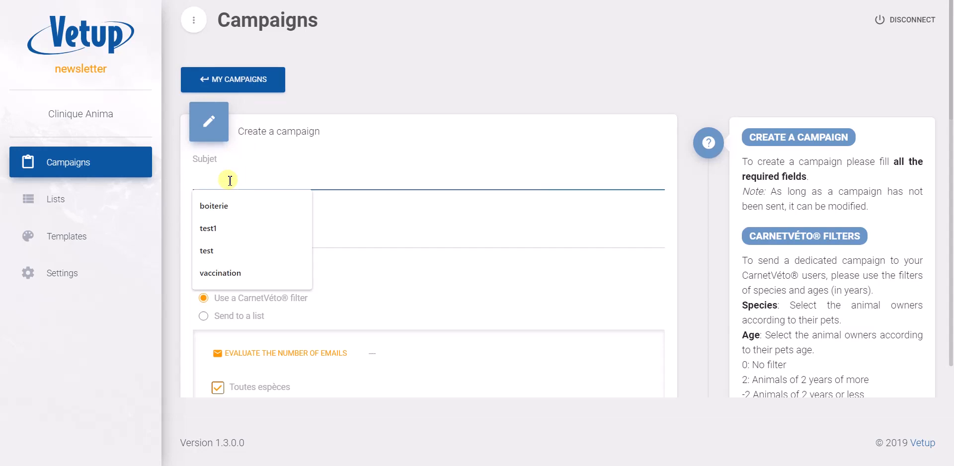
pyautogui.write('vaccin')
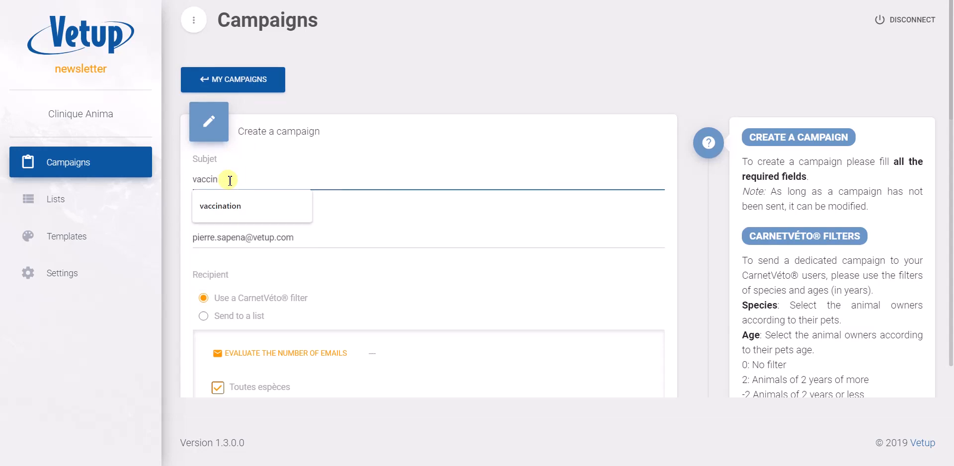
pyautogui.write('a')
pyautogui.click(217, 208)
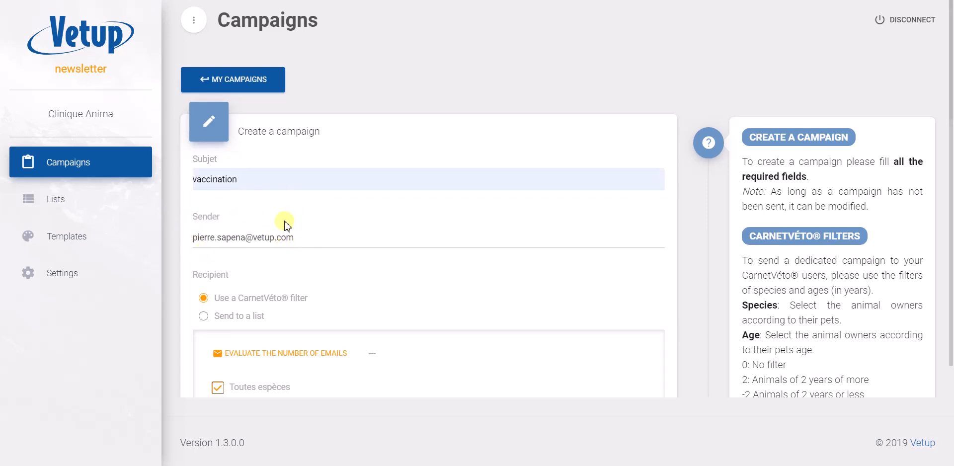
# Set the campaign's recipients to a list and choose "list 1".
pyautogui.scroll(-2, 286, 226)
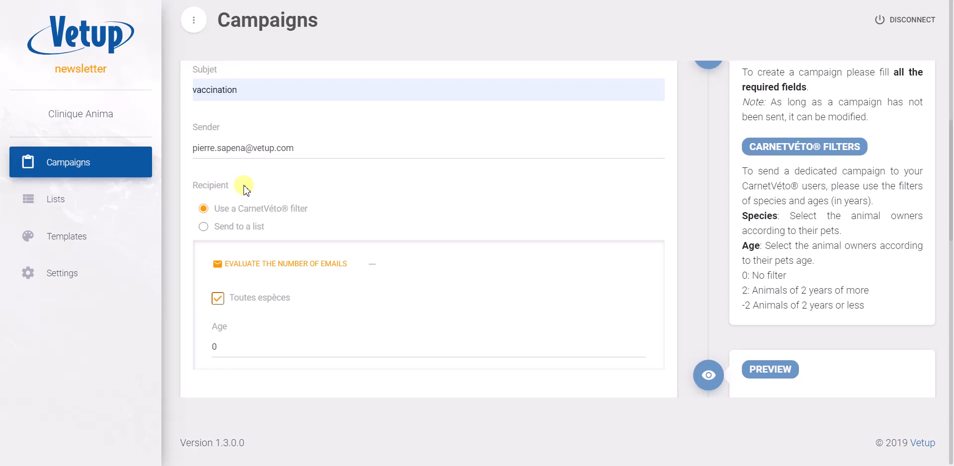
pyautogui.click(204, 227)
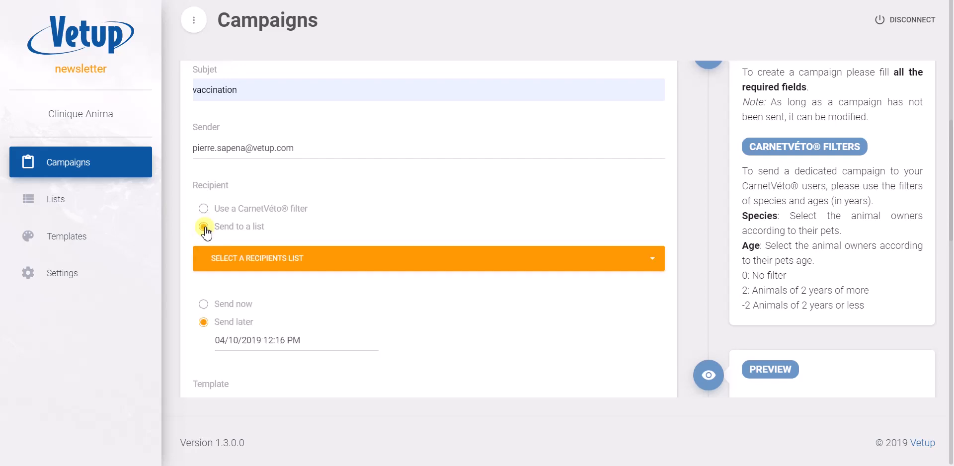
pyautogui.click(321, 259)
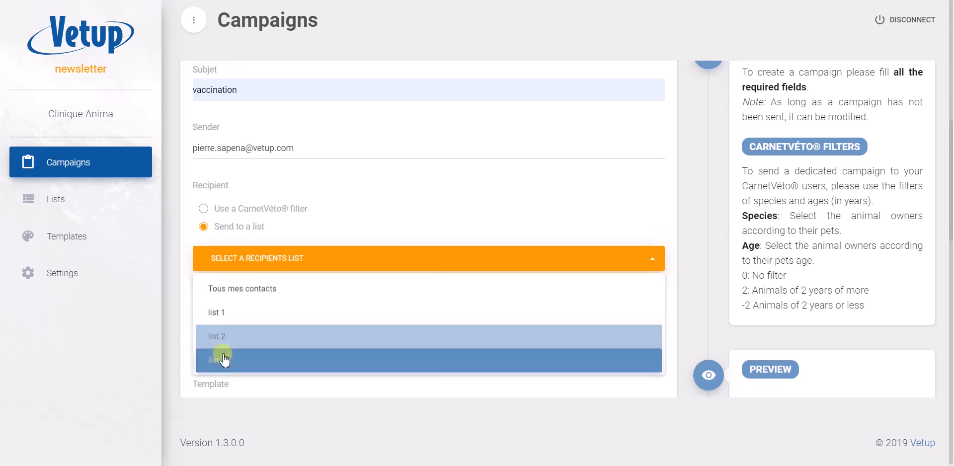
pyautogui.click(225, 314)
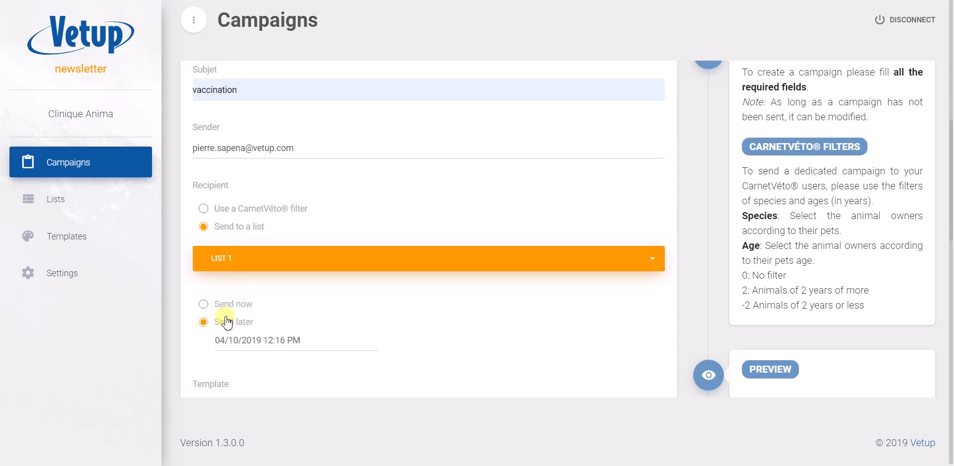
pyautogui.scroll(-2, 419, 320)
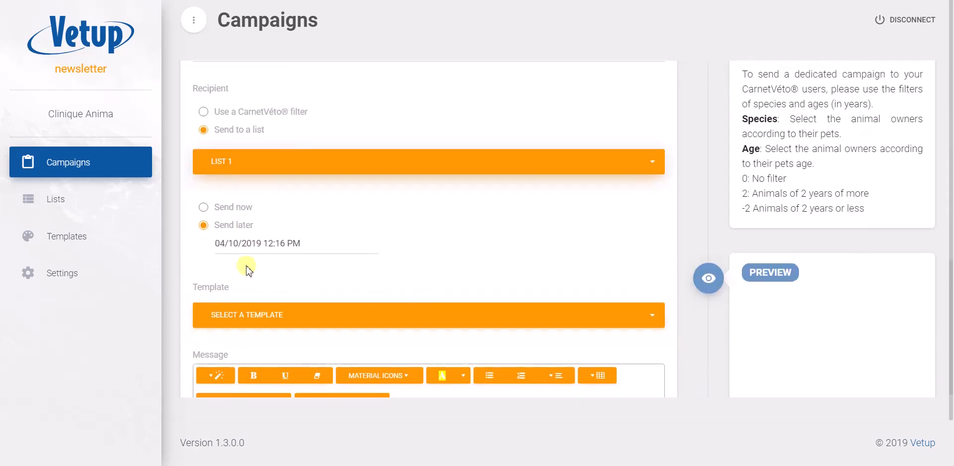
pyautogui.click(204, 208)
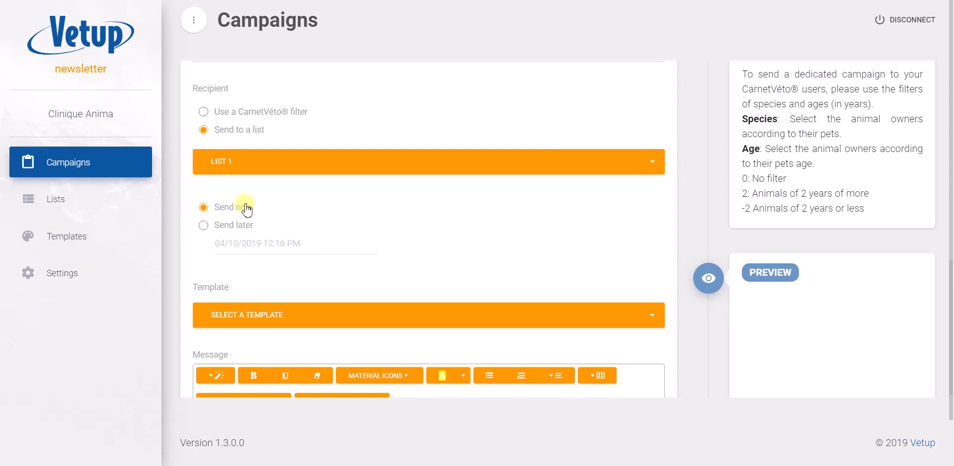
pyautogui.click(202, 227)
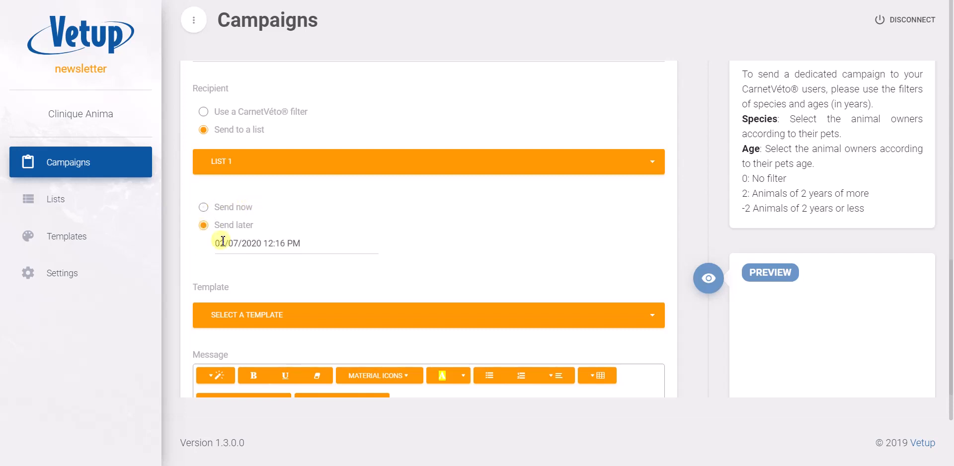
pyautogui.click(274, 247)
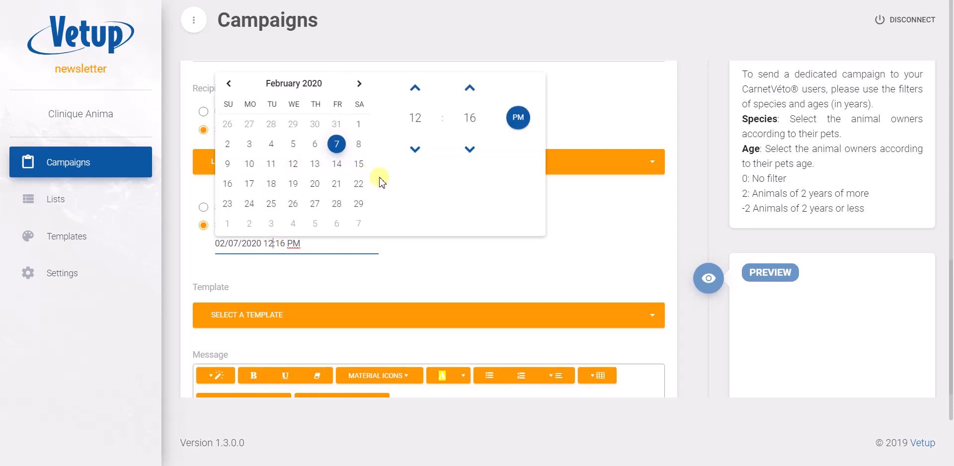
pyautogui.click(345, 259)
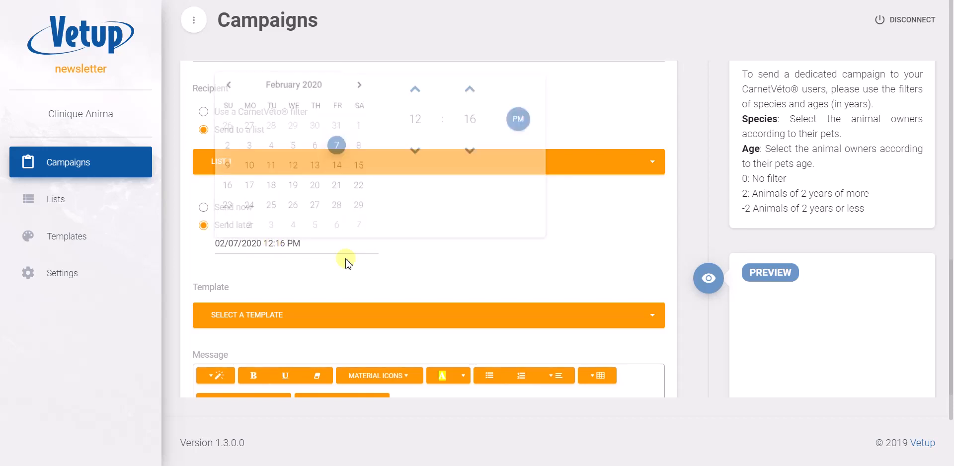
# Set the campaign to send now and apply the "test2" template.
pyautogui.click(204, 209)
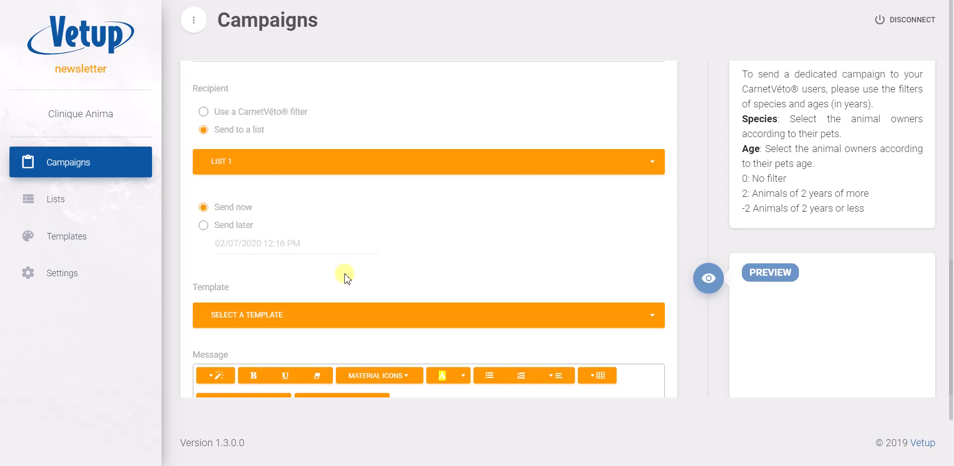
pyautogui.scroll(-2, 341, 277)
pyautogui.click(350, 245)
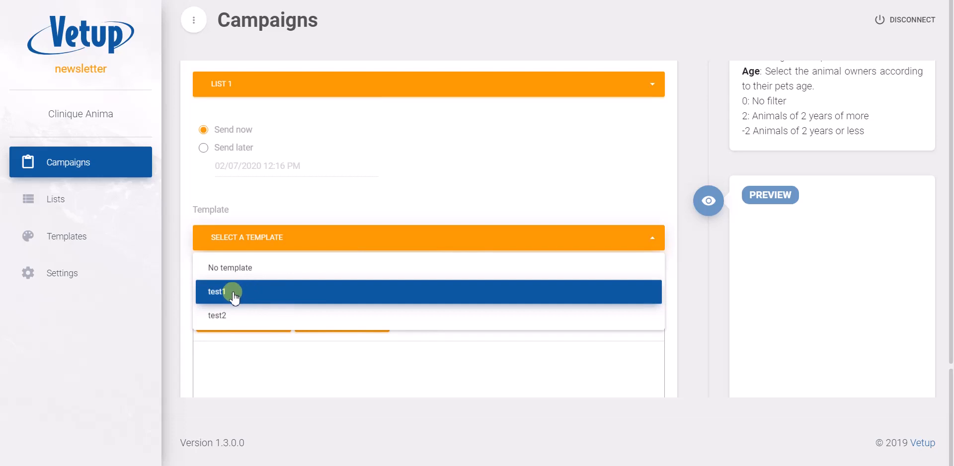
pyautogui.click(226, 314)
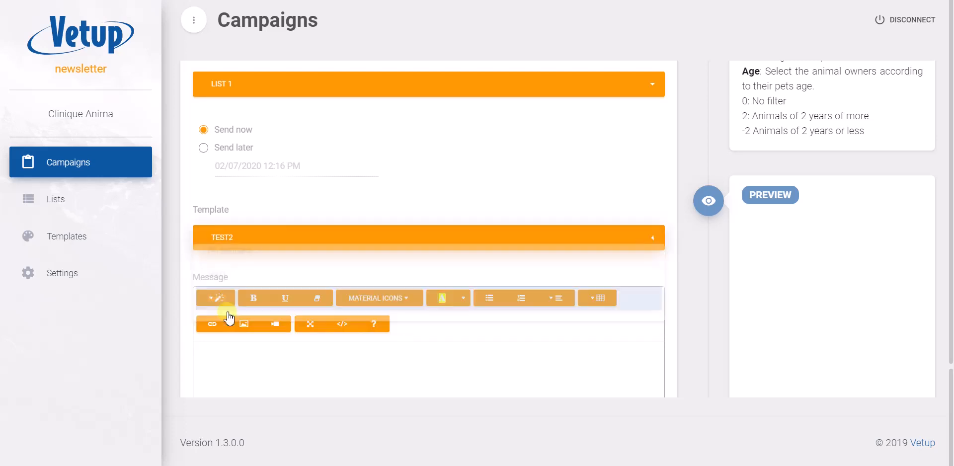
# Write "text" as the body of the campaign message.
pyautogui.scroll(-2, 402, 336)
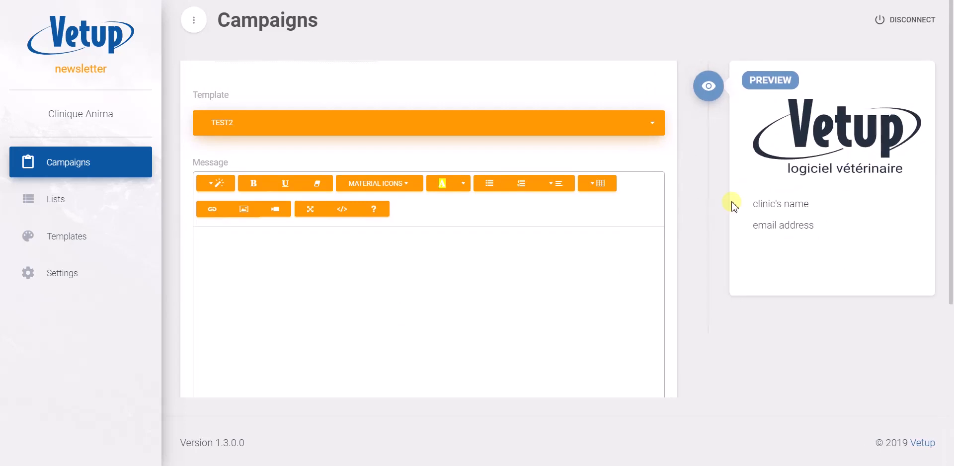
pyautogui.click(255, 259)
pyautogui.write('text')
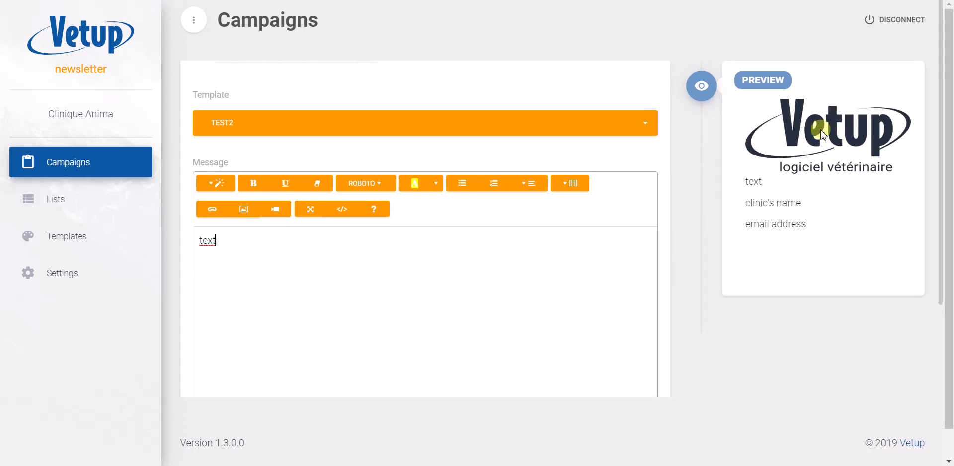
# Review the campaign's recipient and sending options, and save the campaign.
pyautogui.scroll(-3, 559, 260)
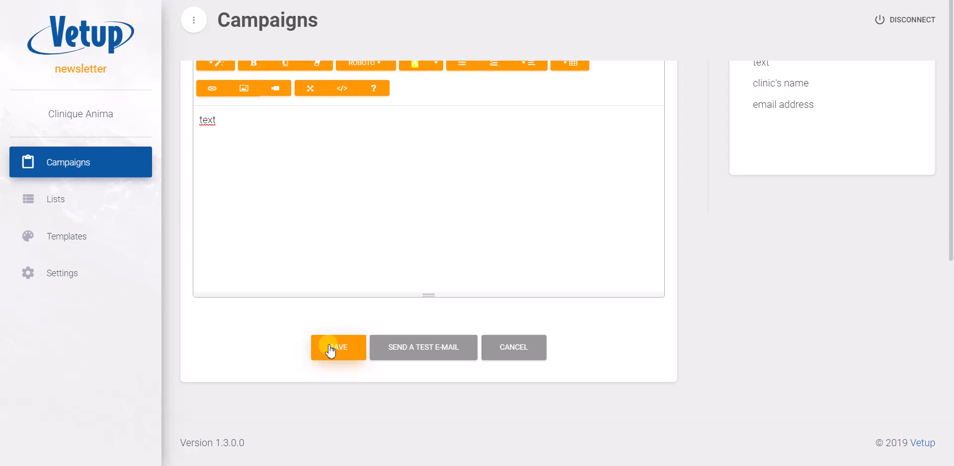
pyautogui.scroll(8, 345, 156)
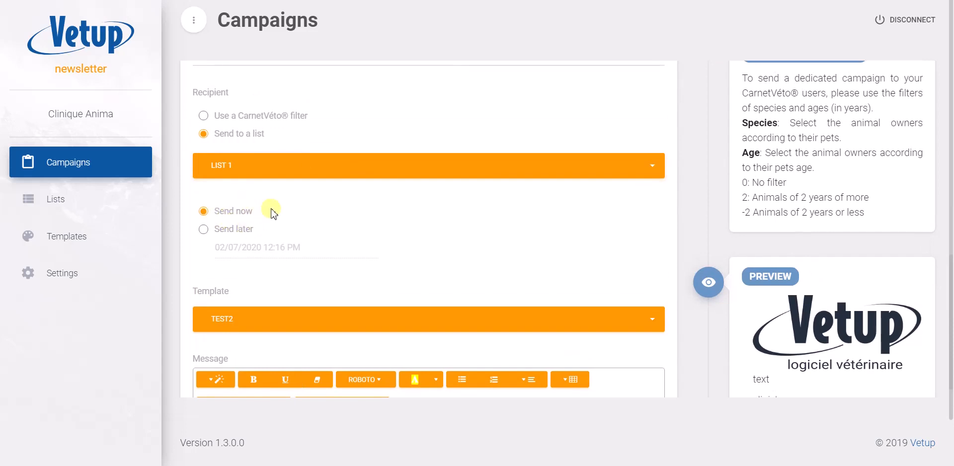
pyautogui.scroll(-7, 272, 209)
pyautogui.scroll(-1, 273, 209)
pyautogui.scroll(2, 398, 249)
pyautogui.scroll(-3, 401, 237)
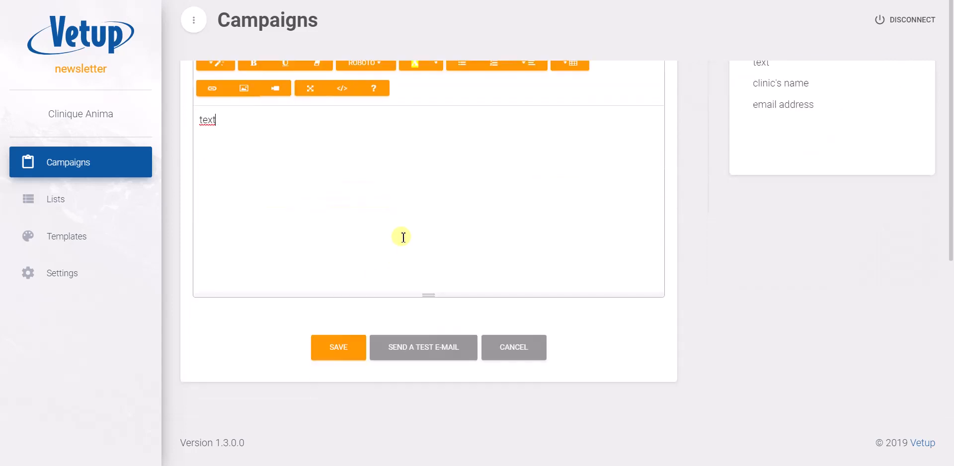
pyautogui.click(338, 349)
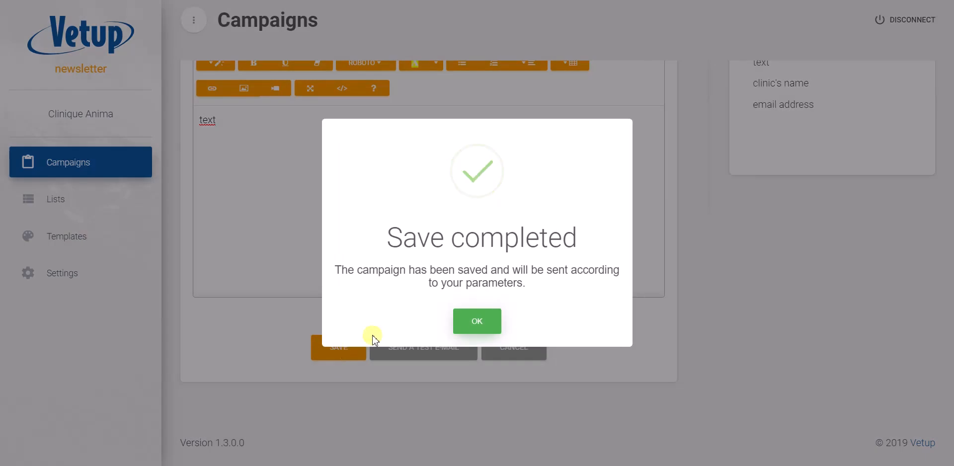
pyautogui.click(477, 322)
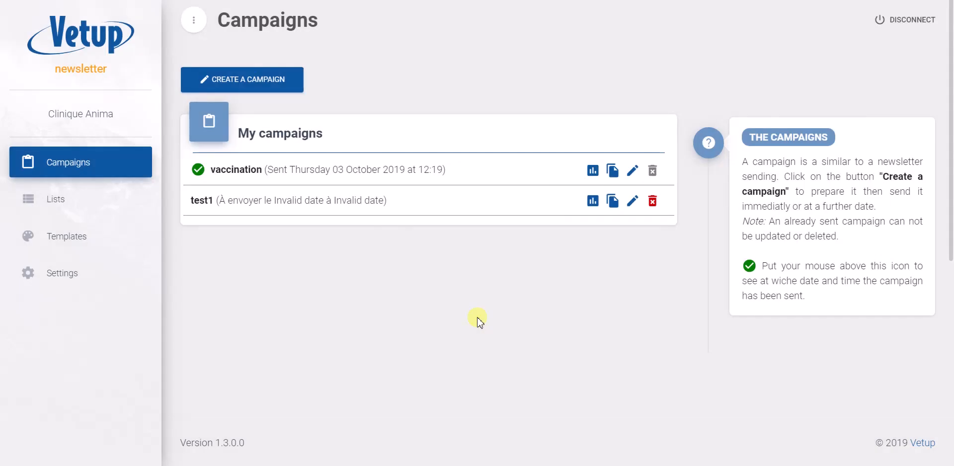